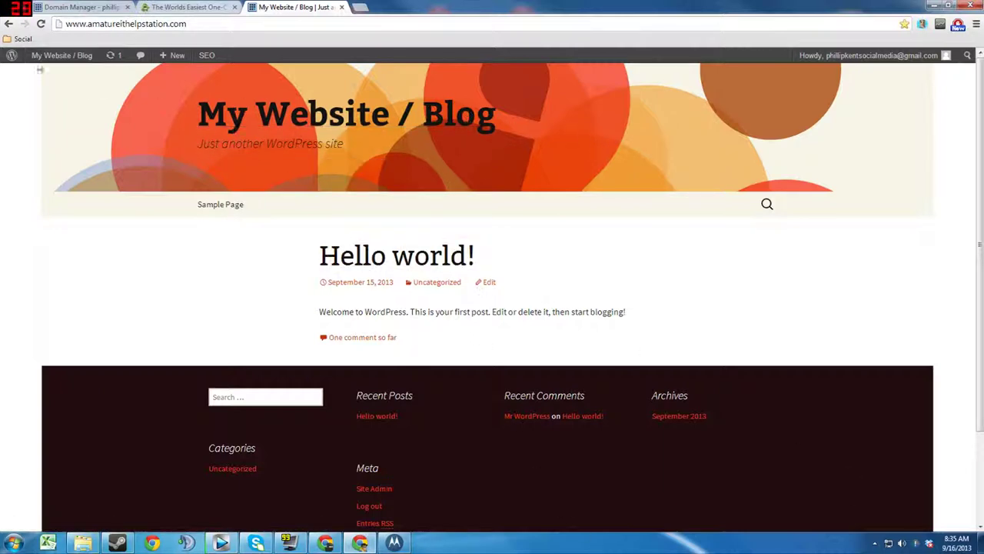
Go from the site's front end to the WordPress dashboard and open the page for adding new plugins
mouse_move(54, 60)
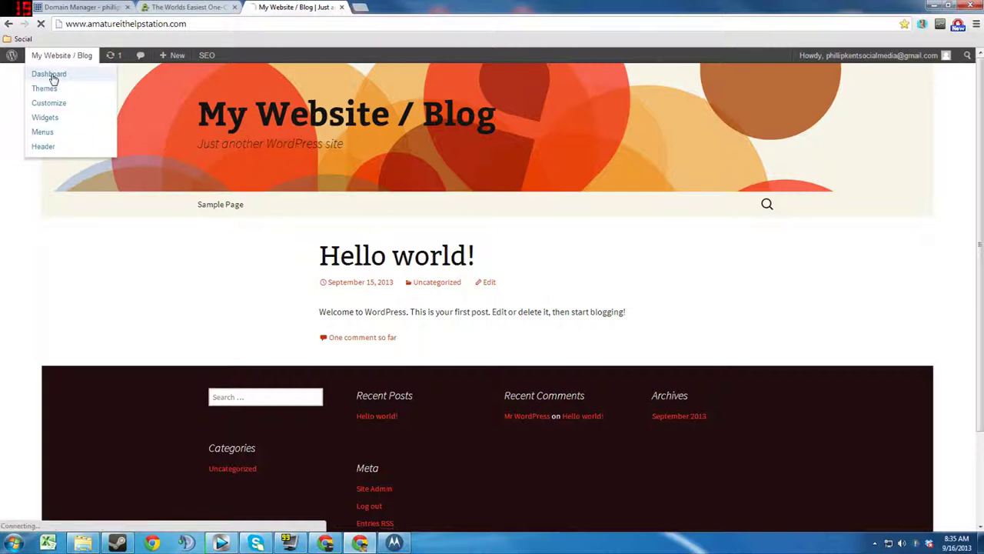
click(52, 77)
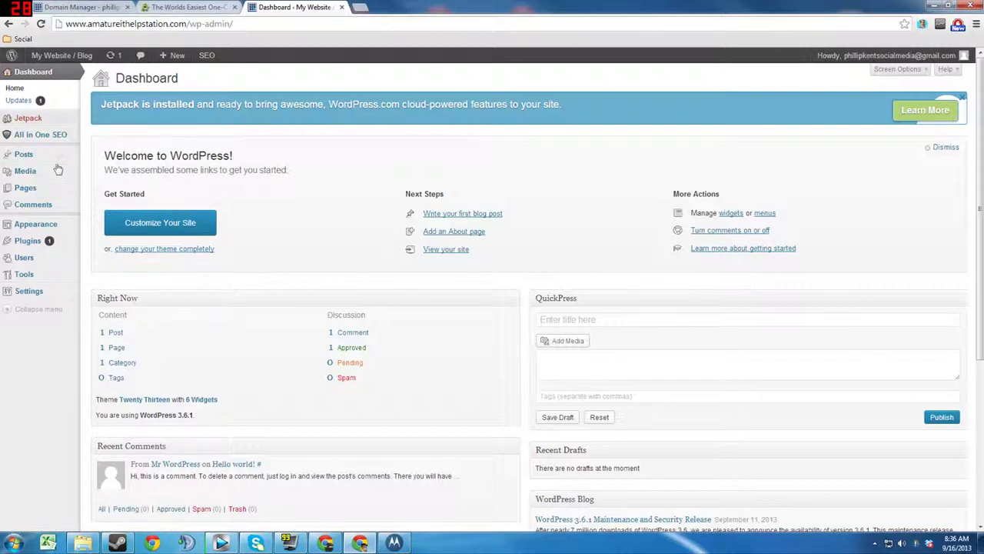
click(27, 241)
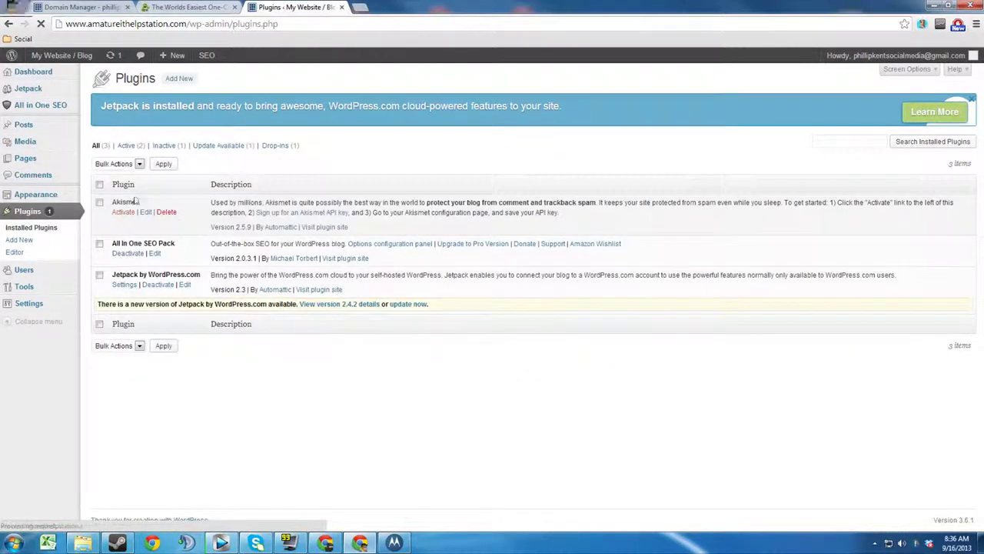
click(177, 79)
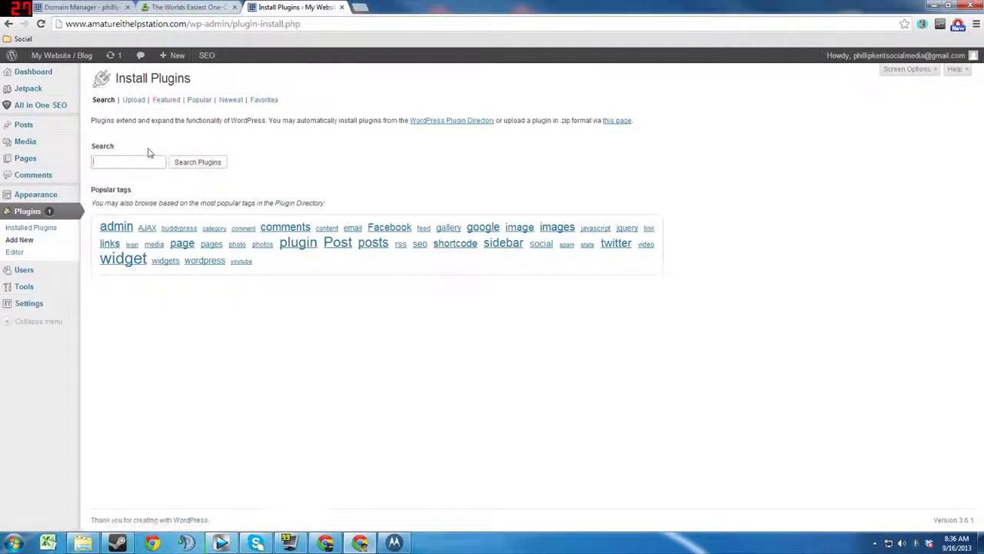
Search the plugin directory for "all in one seo pack"
text(all in o)
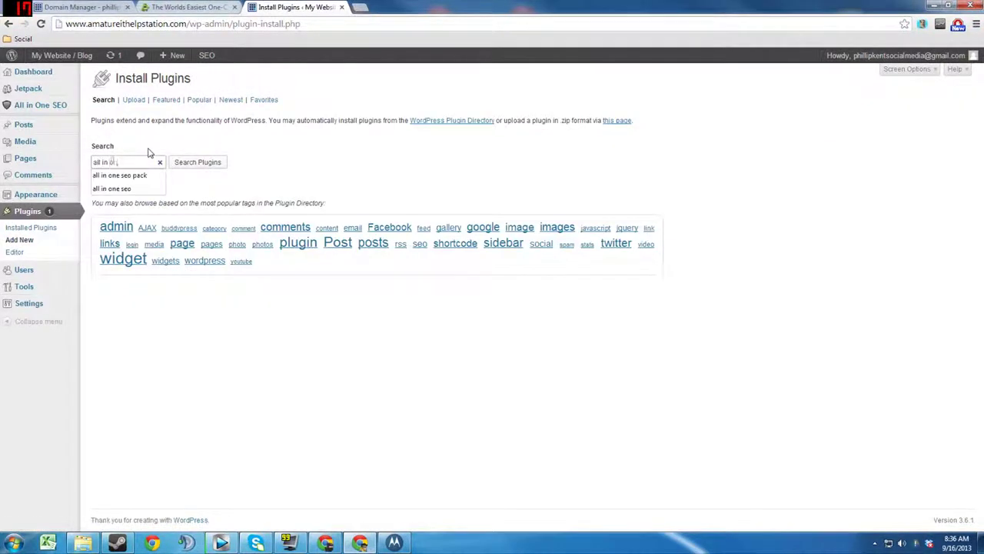
text(ne seo pa)
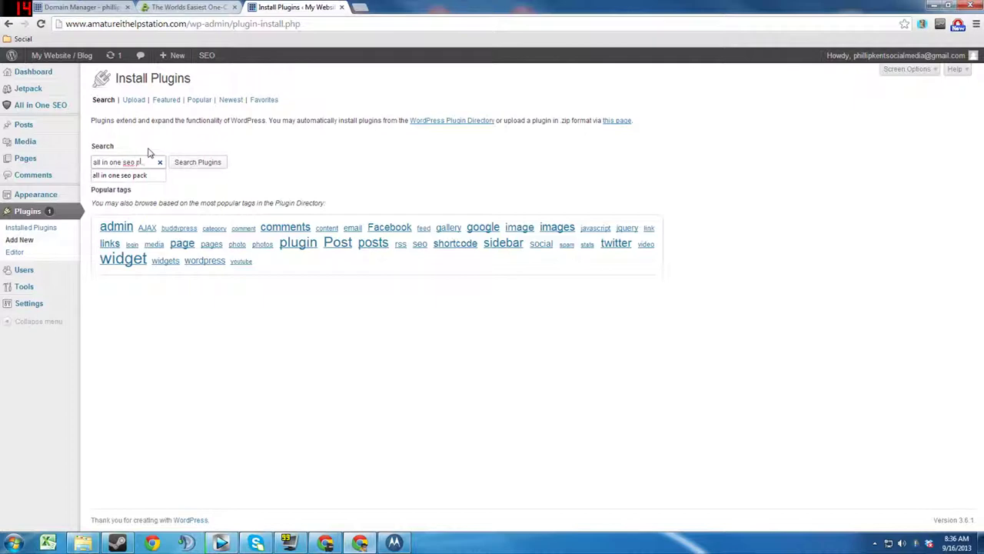
text(ck)
key(ctrl+plus)
key(ctrl+plus)
key(ctrl+plus)
key(ctrl+plus)
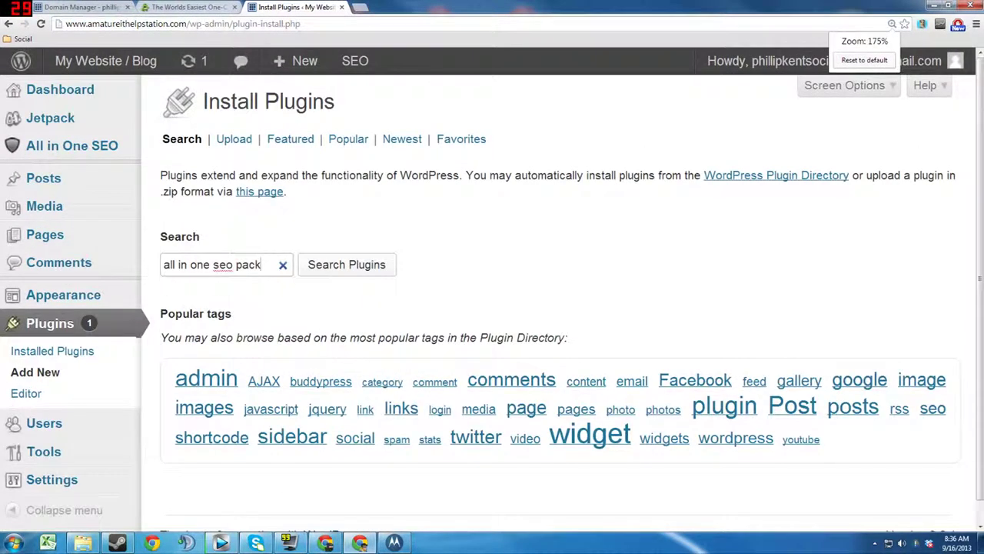
key(ctrl+minus)
key(ctrl+minus)
key(ctrl+minus)
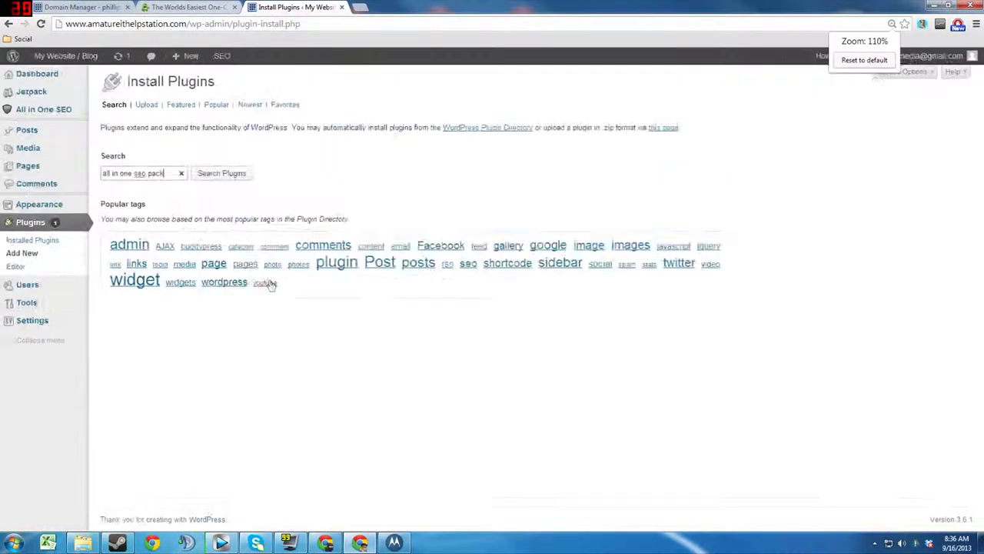
key(ctrl+minus)
key(ctrl+minus)
key(ctrl+plus)
key(ctrl+plus)
key(ctrl+plus)
click(260, 192)
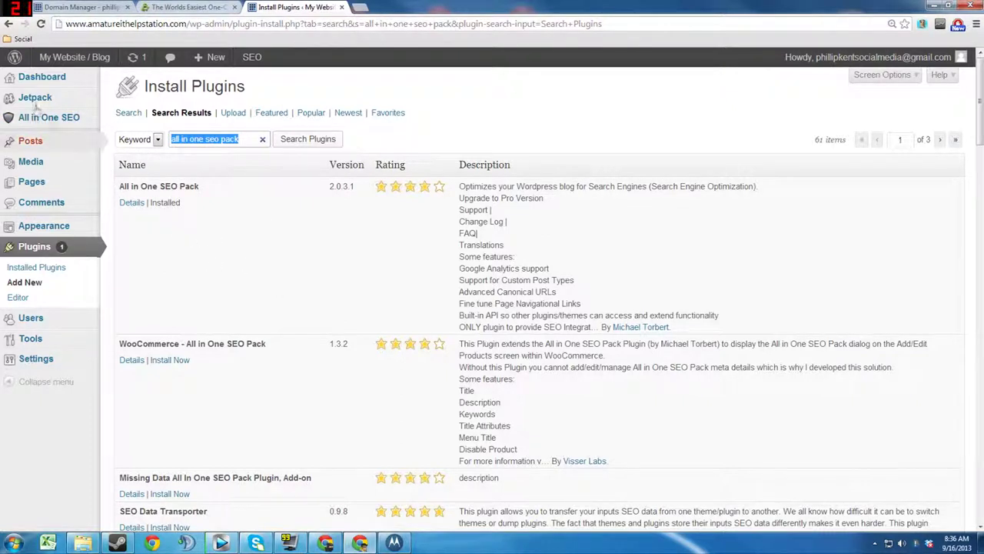
Open the General Settings of All in One SEO and dismiss the Review Your Settings notice
mouse_move(32, 127)
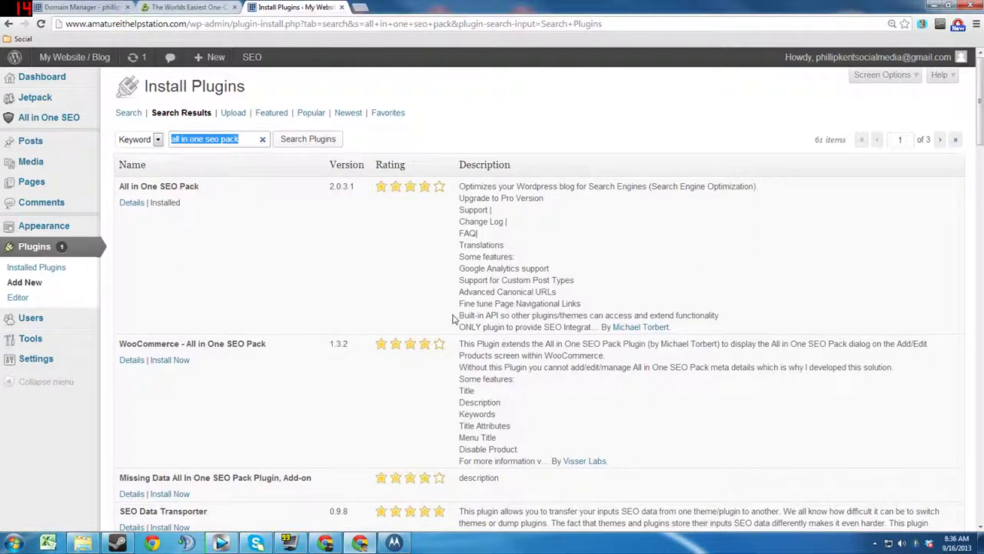
click(48, 123)
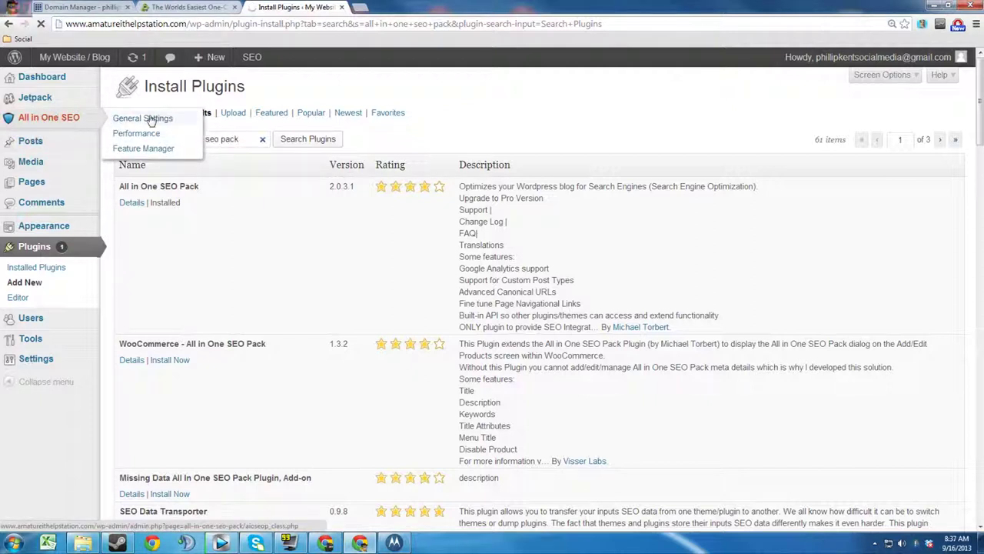
click(180, 119)
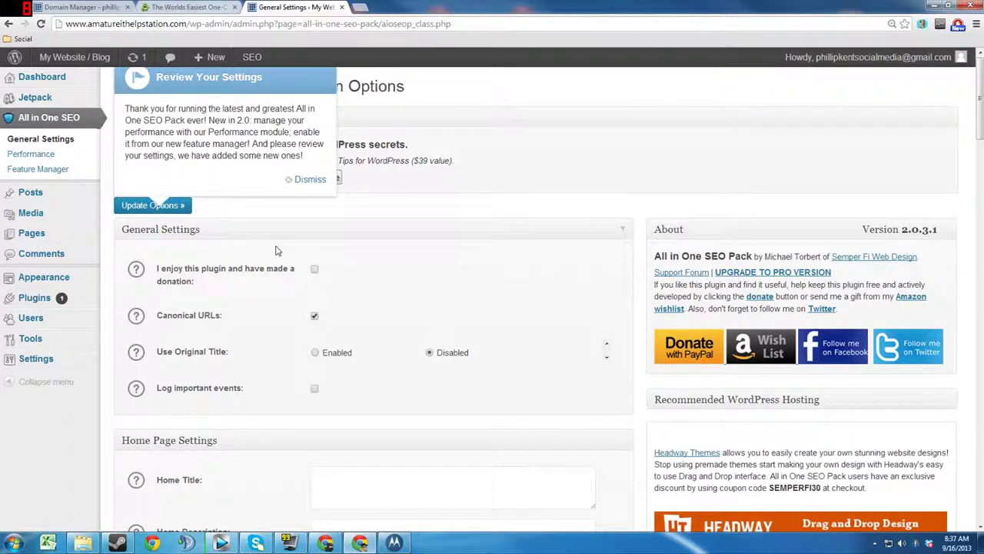
click(307, 181)
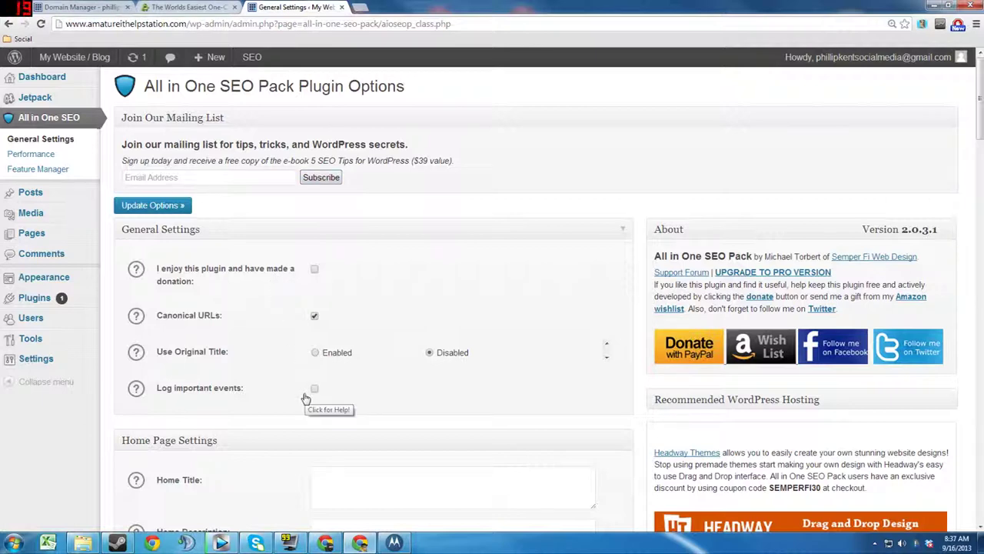
Locate the plugin's Google Analytics ID setting, then switch to Google Analytics and copy the Amature IT Help Station property's tracking ID
scroll(305, 398, down, 4)
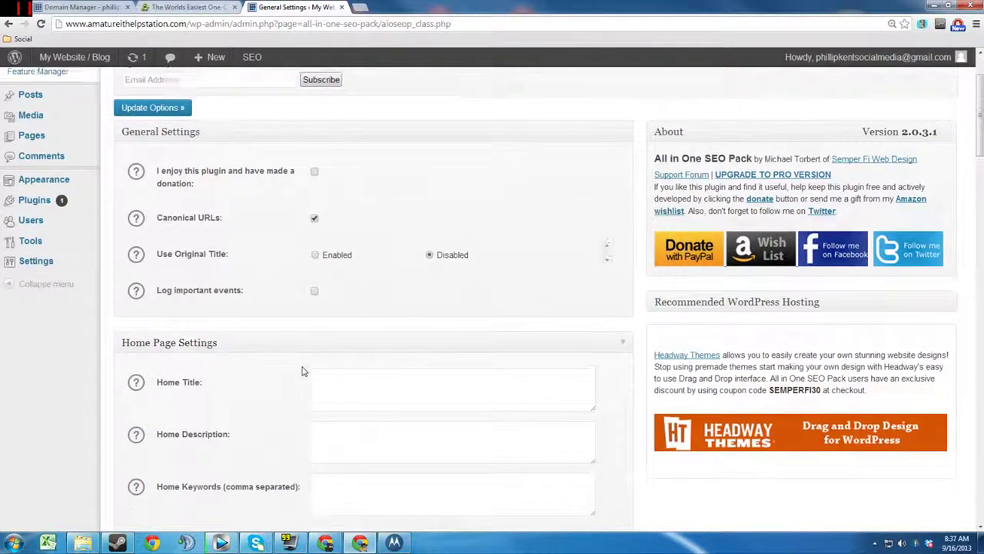
scroll(345, 286, down, 7)
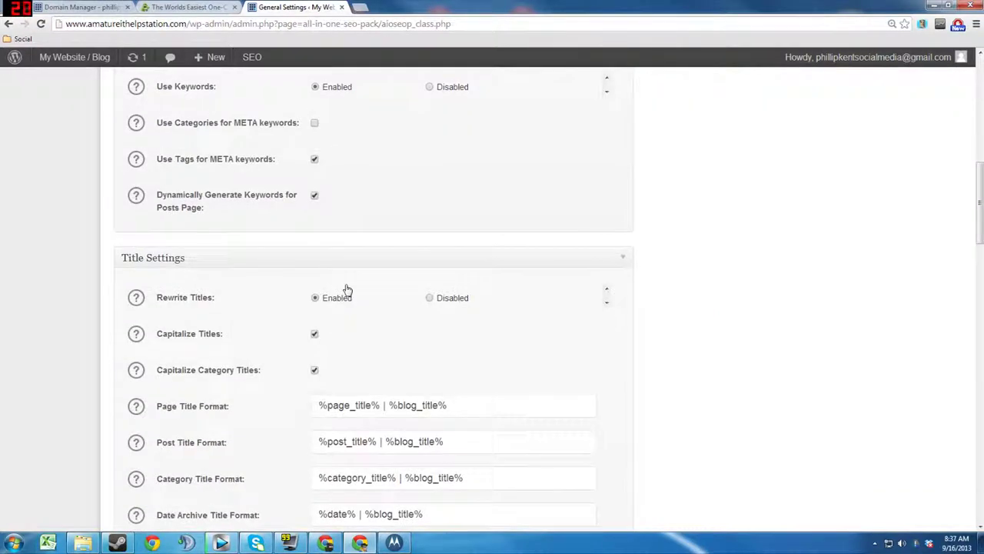
scroll(345, 287, down, 5)
scroll(346, 286, down, 3)
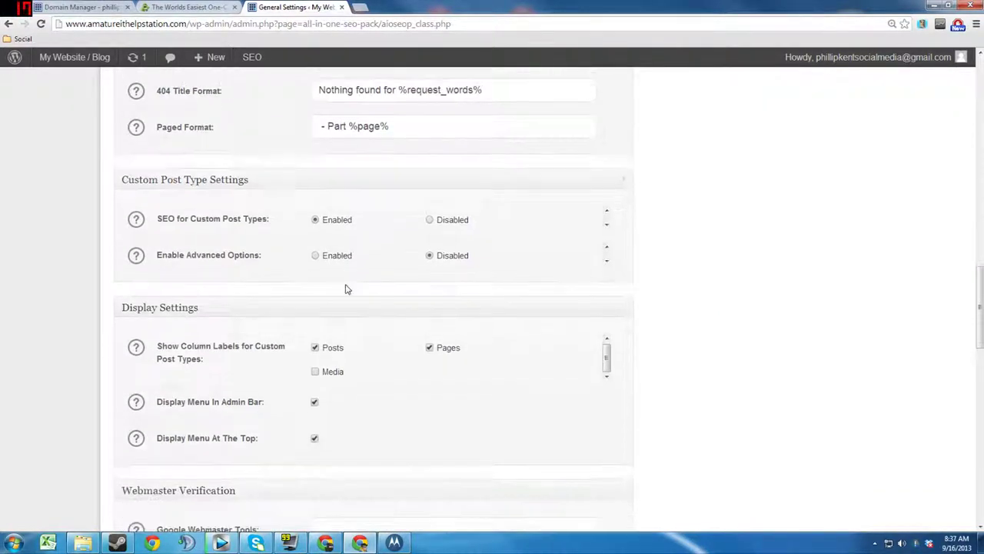
scroll(345, 288, down, 4)
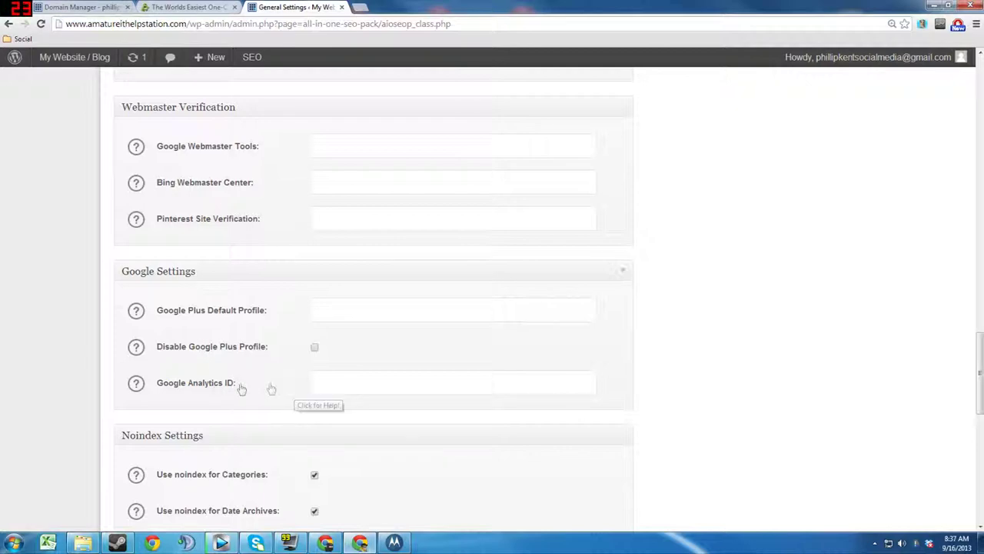
click(327, 543)
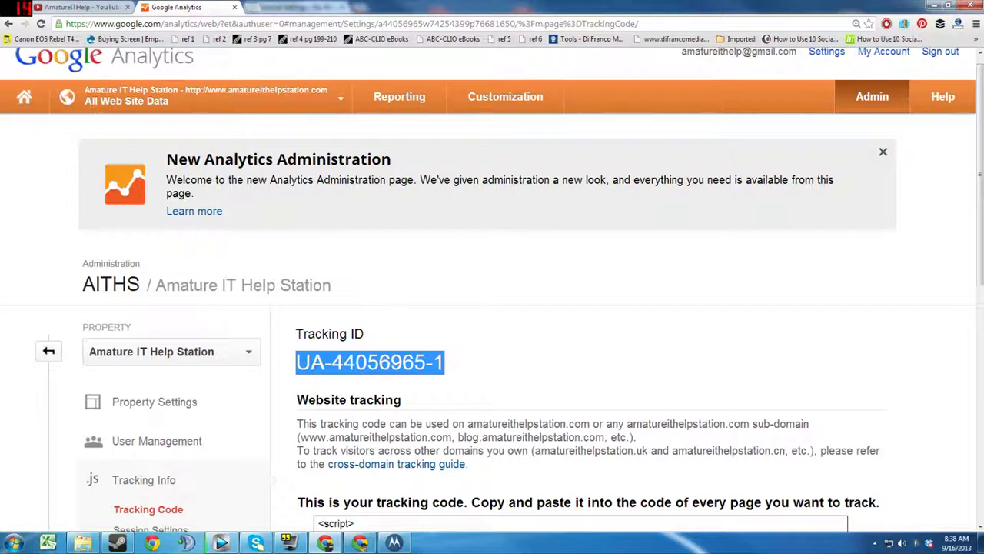
right_click(346, 358)
click(393, 366)
right_click(362, 355)
click(378, 362)
Return to the WordPress plugin options and paste the copied tracking ID as the Google Analytics ID
click(359, 543)
click(454, 382)
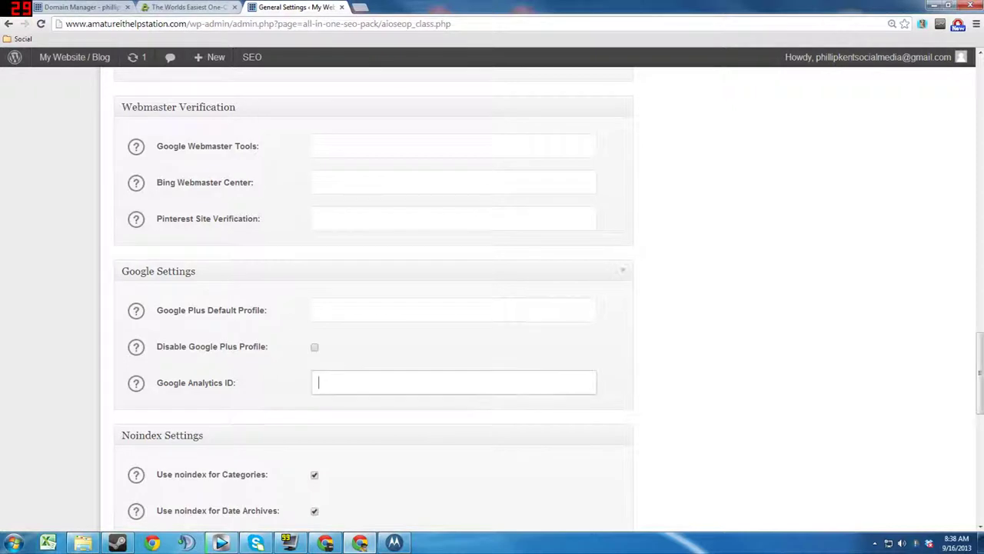
right_click(336, 388)
click(356, 275)
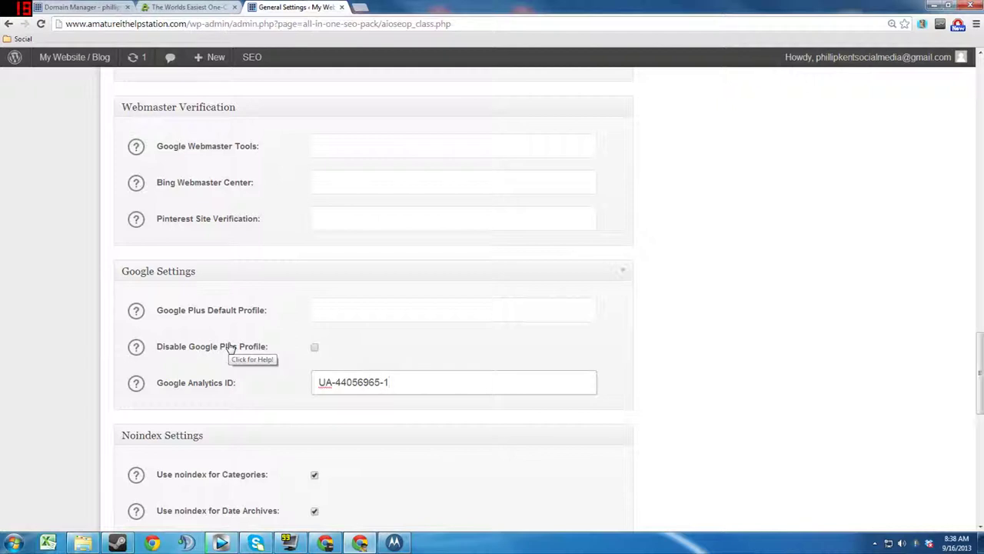
Search for "google plus" in a new tab beside Google Analytics and open the Google Plus site
click(358, 8)
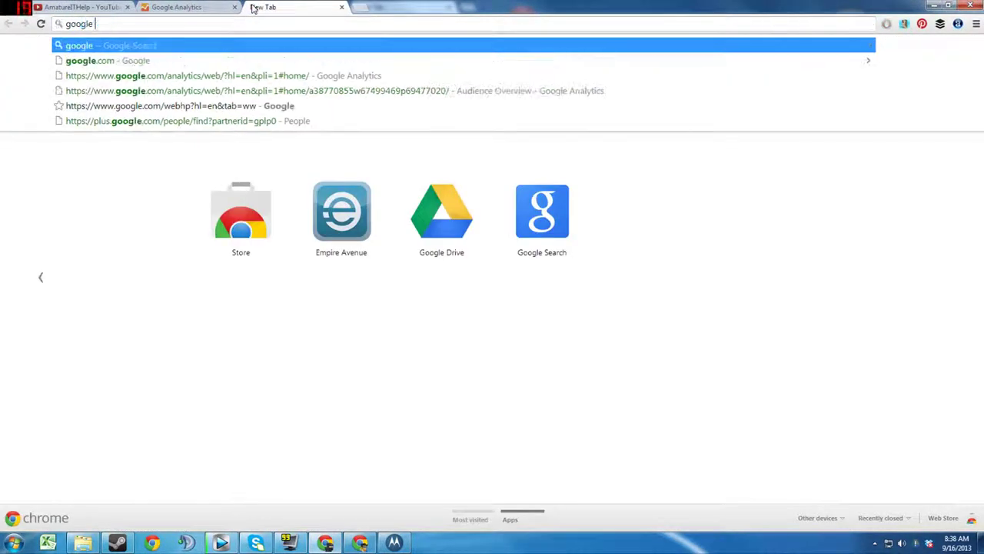
key(Return)
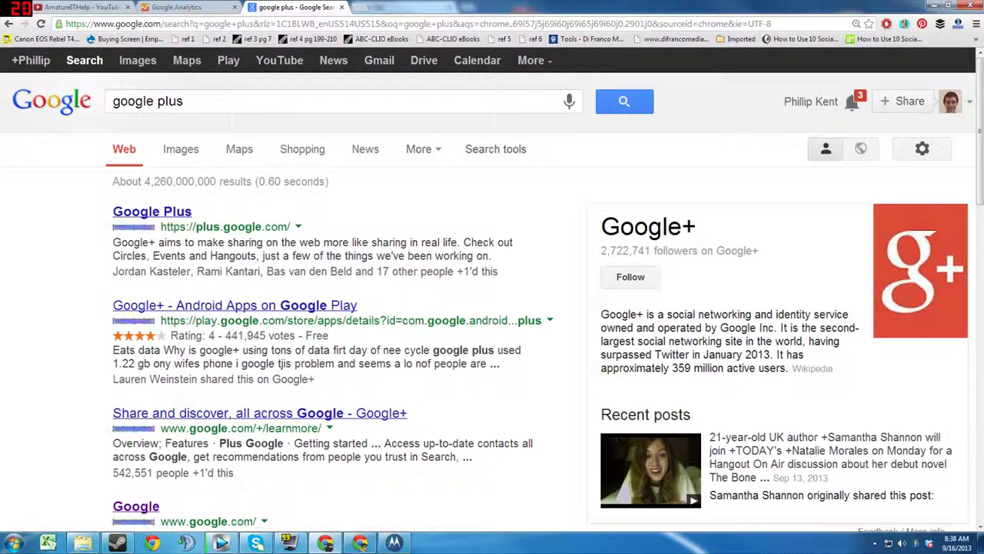
click(166, 215)
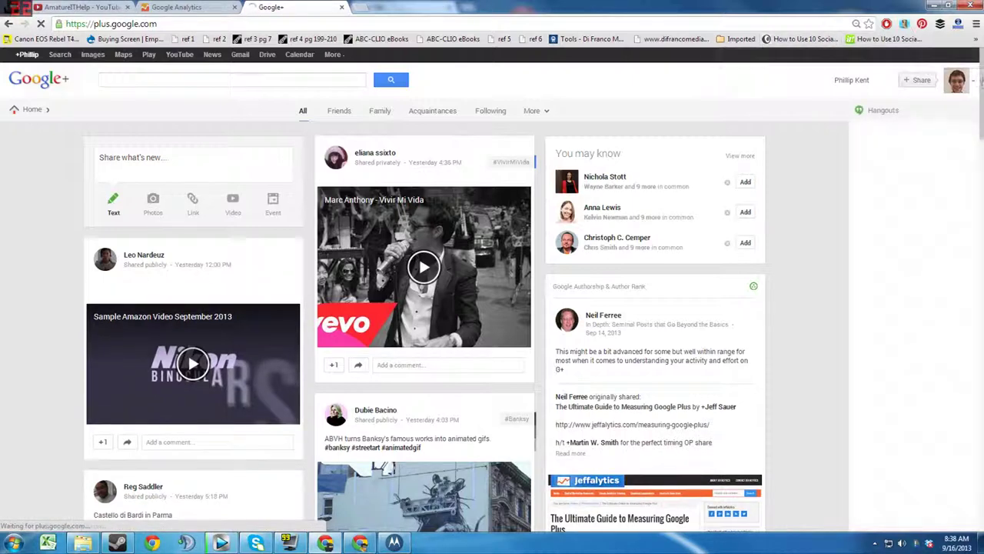
Open the account's own Google+ profile and select its web address up to the profile ID, excluding /posts
click(973, 85)
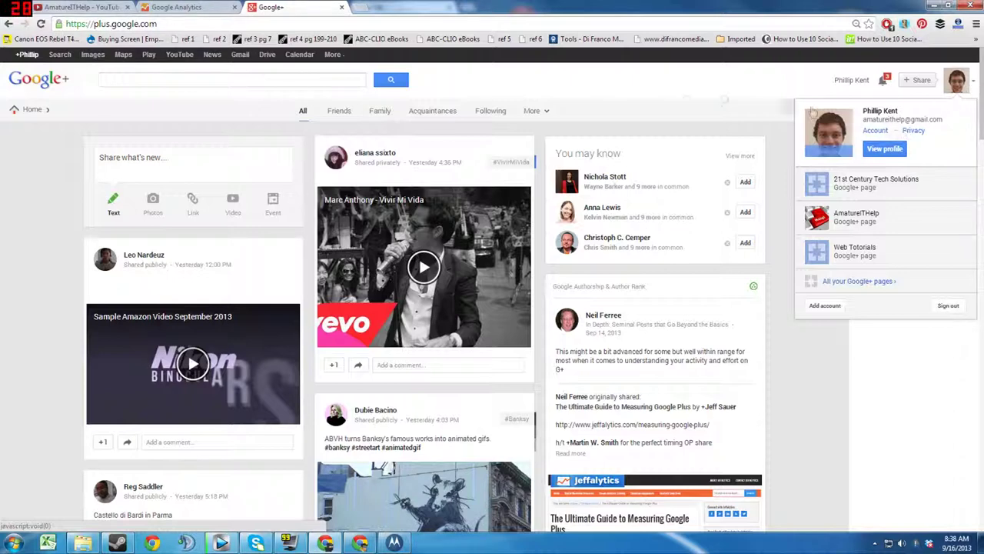
click(627, 91)
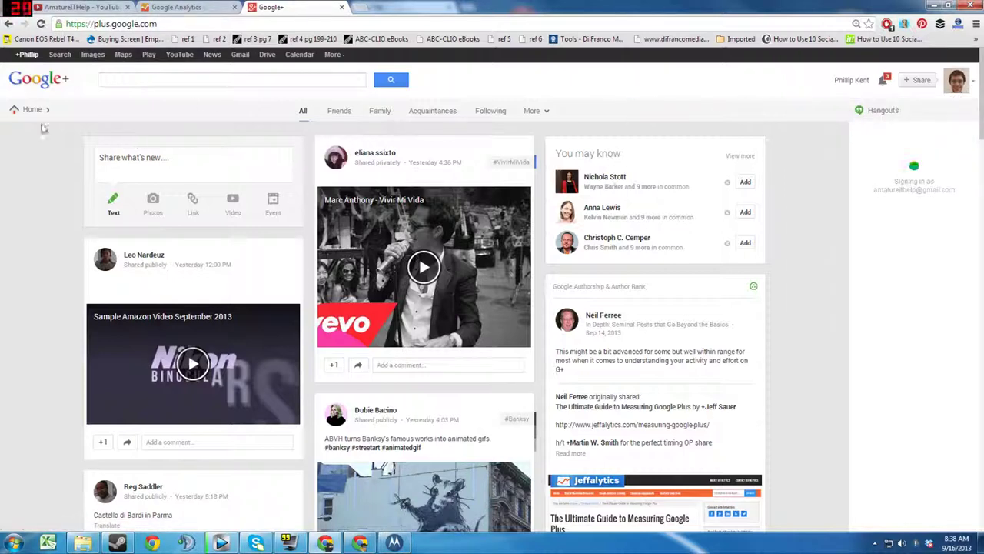
mouse_move(38, 113)
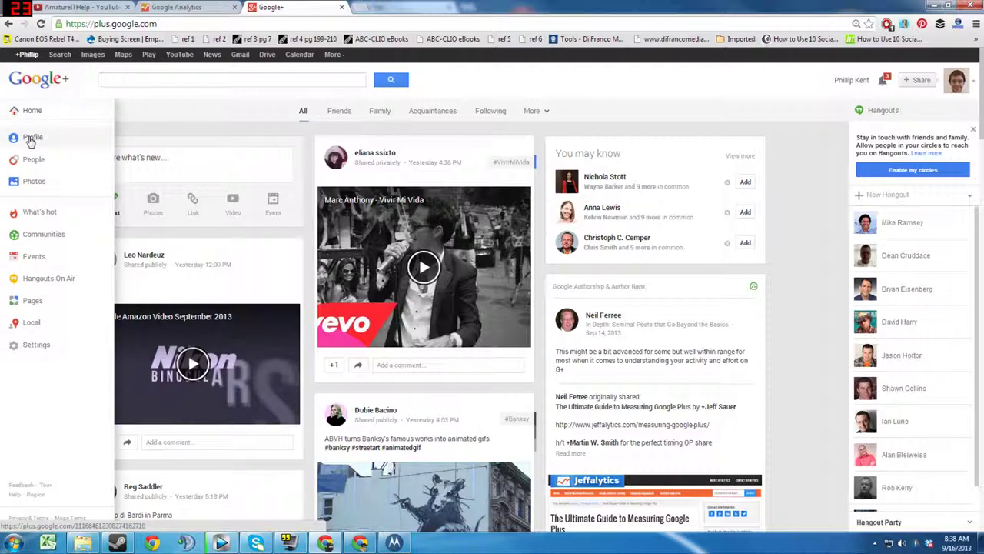
click(31, 140)
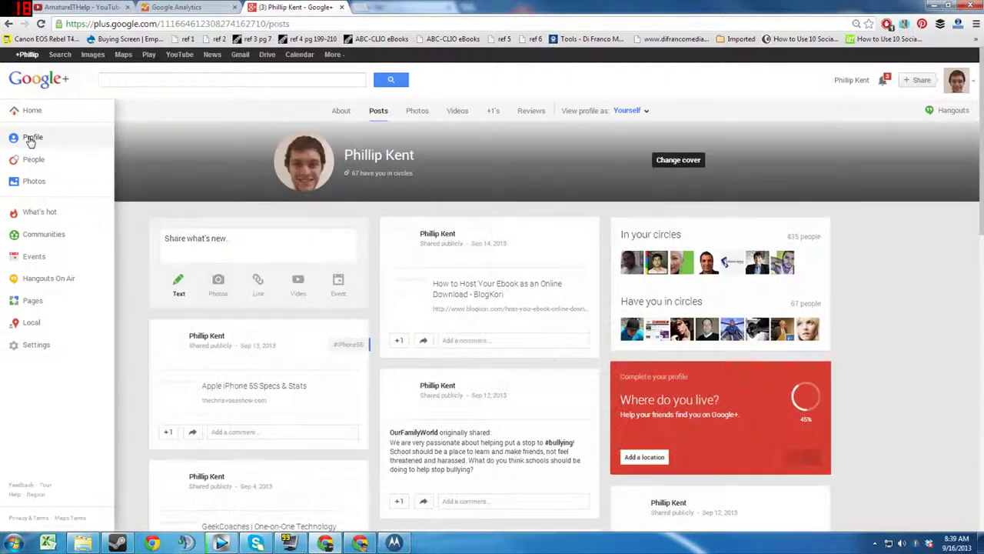
scroll(31, 143, down, 2)
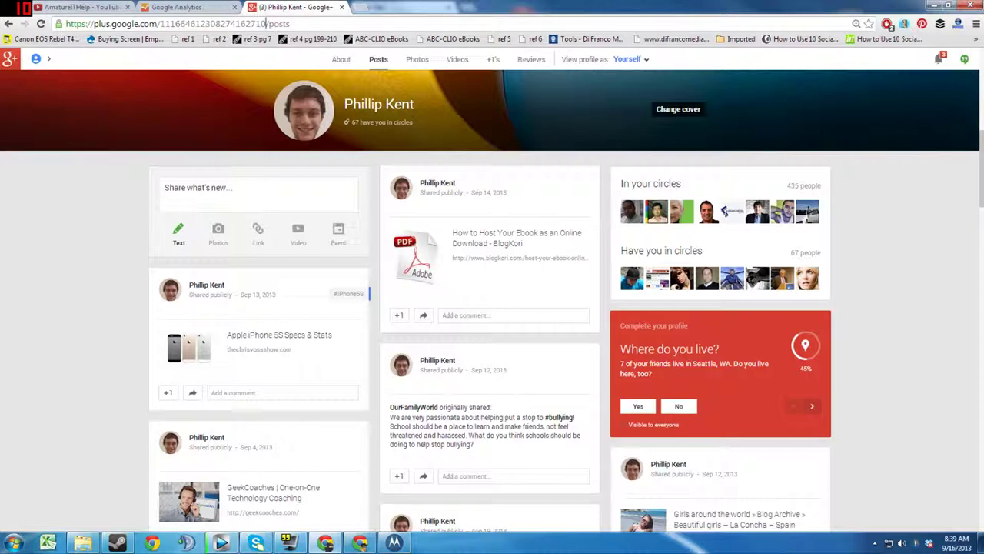
drag(266, 24, 65, 24)
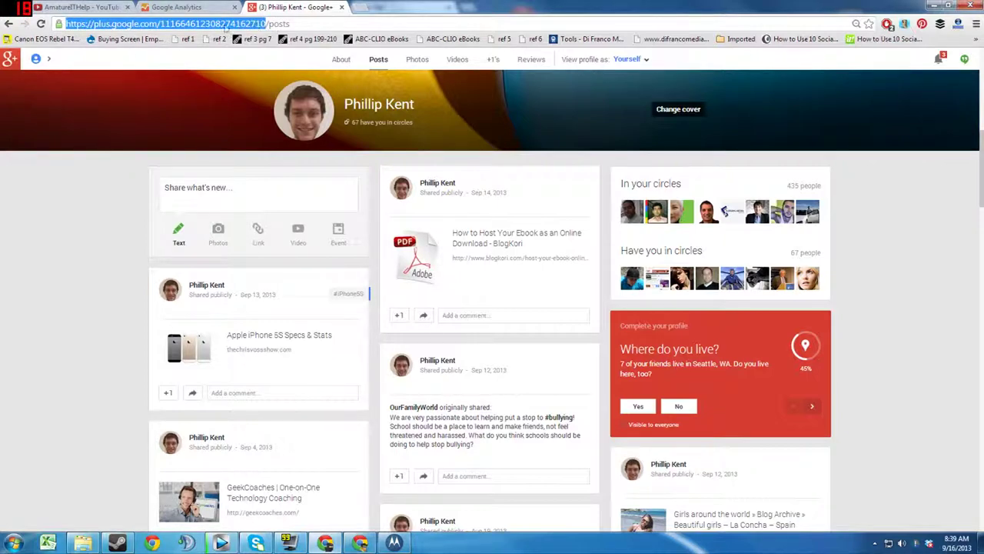
Return to the Google+ home page, reopen the profile and select its URL through the profile ID, without /posts
click(32, 69)
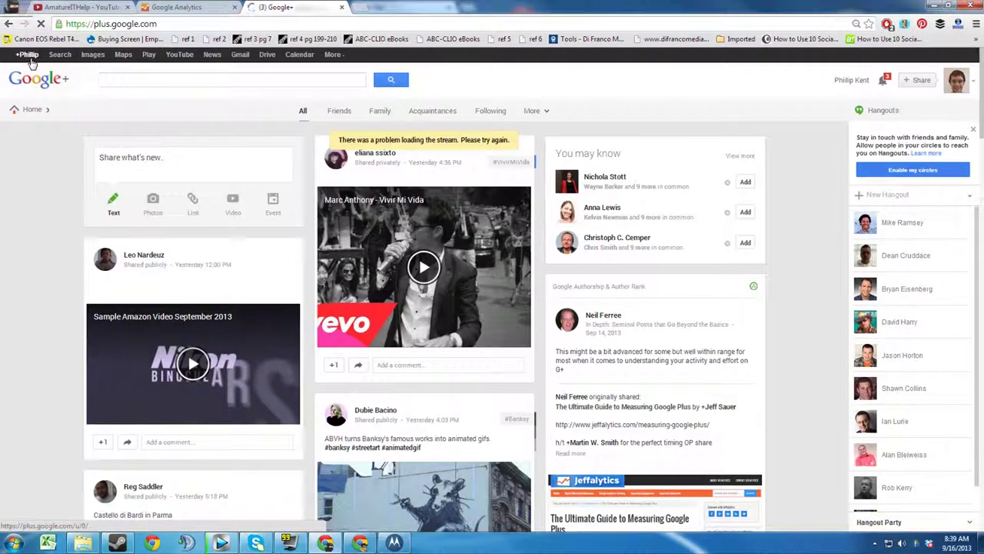
click(29, 57)
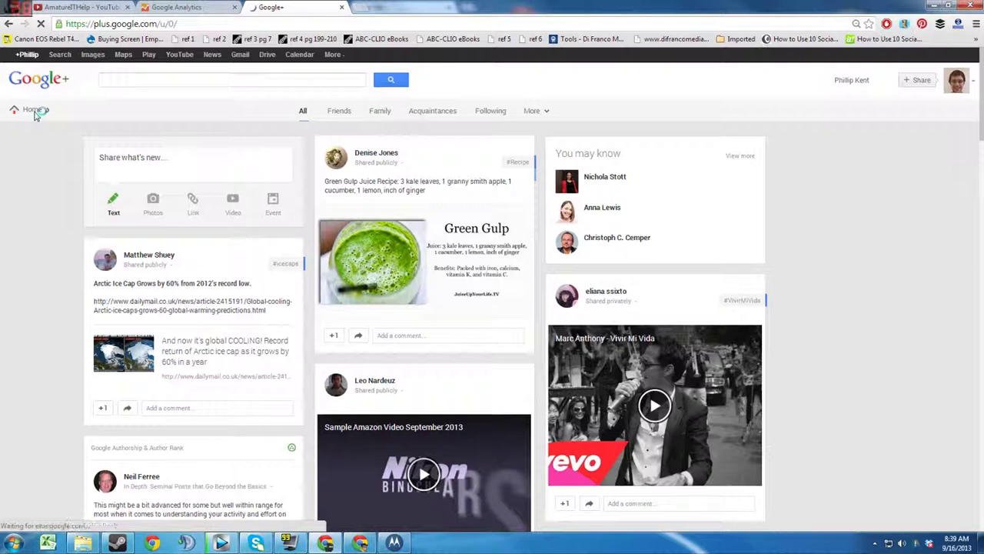
mouse_move(35, 114)
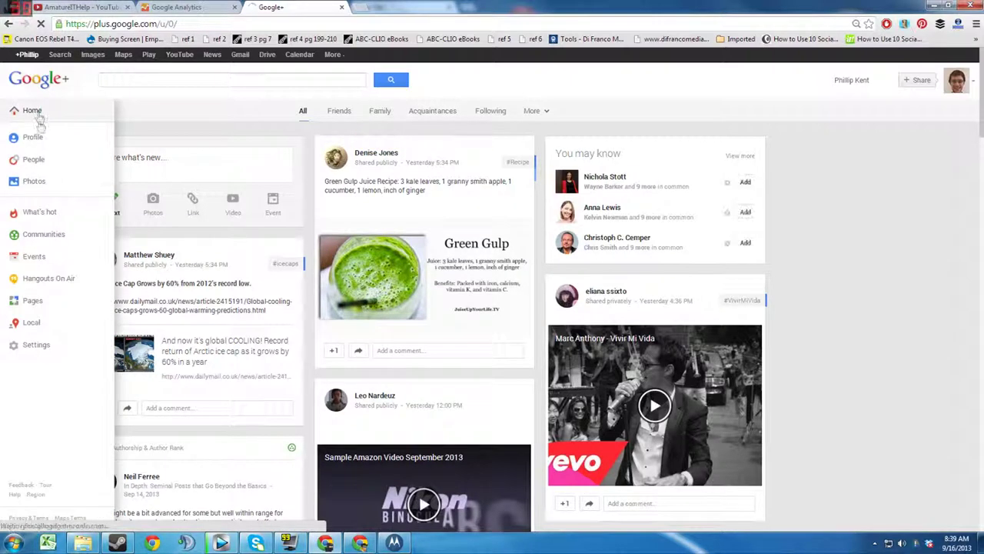
click(42, 140)
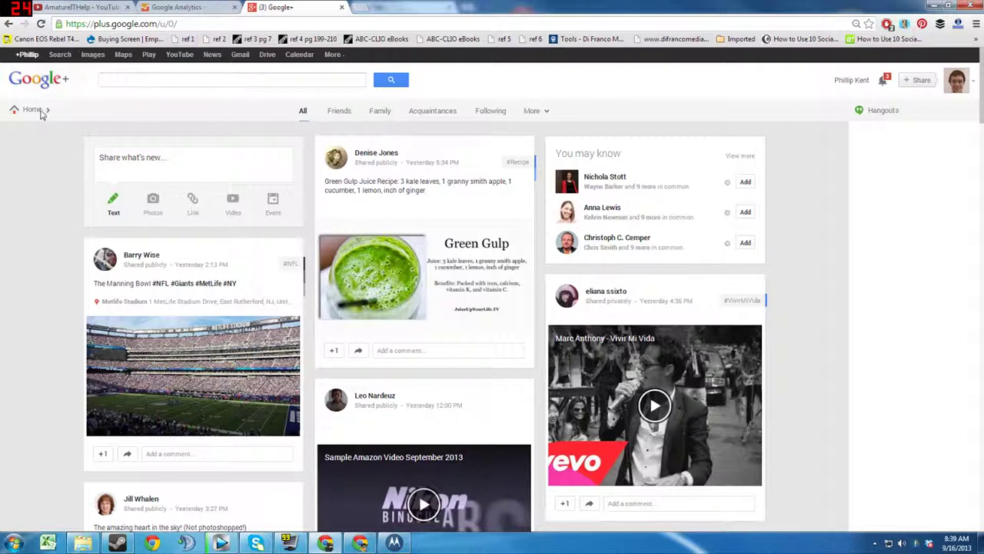
mouse_move(34, 110)
click(35, 139)
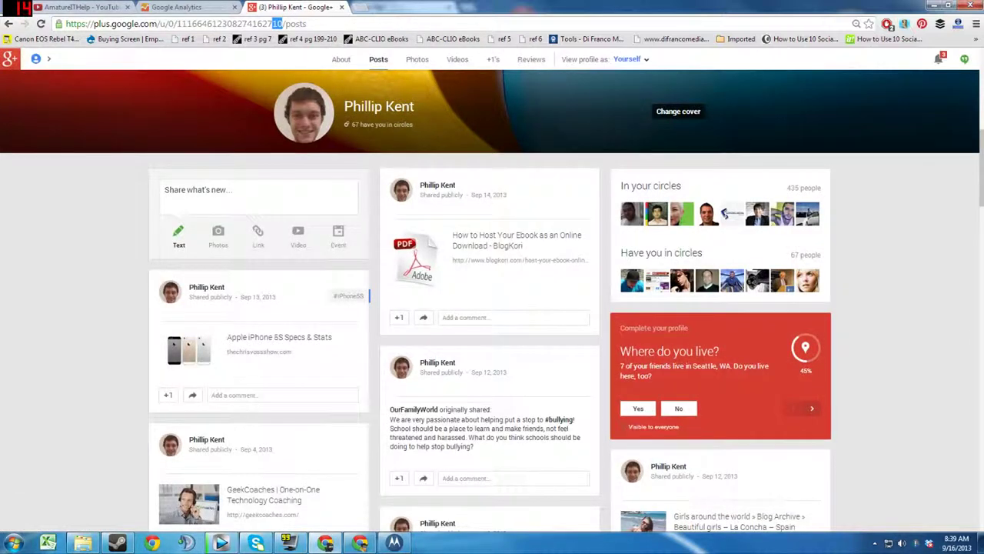
drag(273, 24, 72, 58)
drag(283, 24, 65, 24)
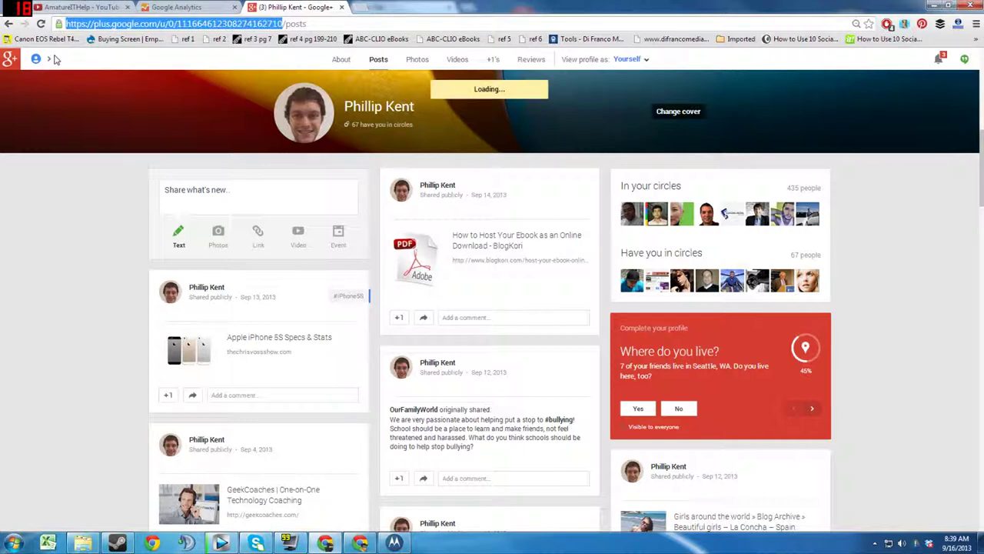
Copy the selected Google+ profile address and paste it as the Google Plus Default Profile in the WordPress plugin options
right_click(108, 23)
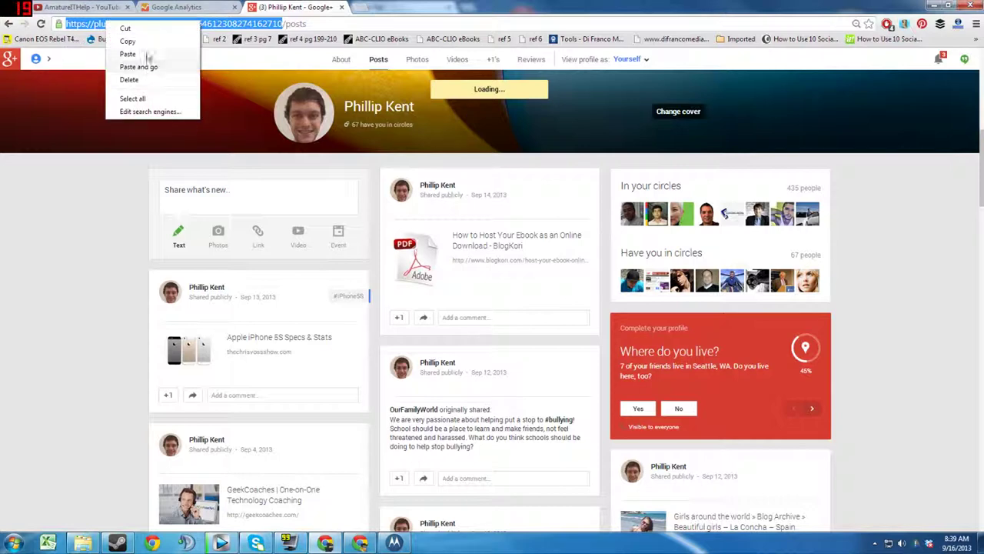
click(126, 37)
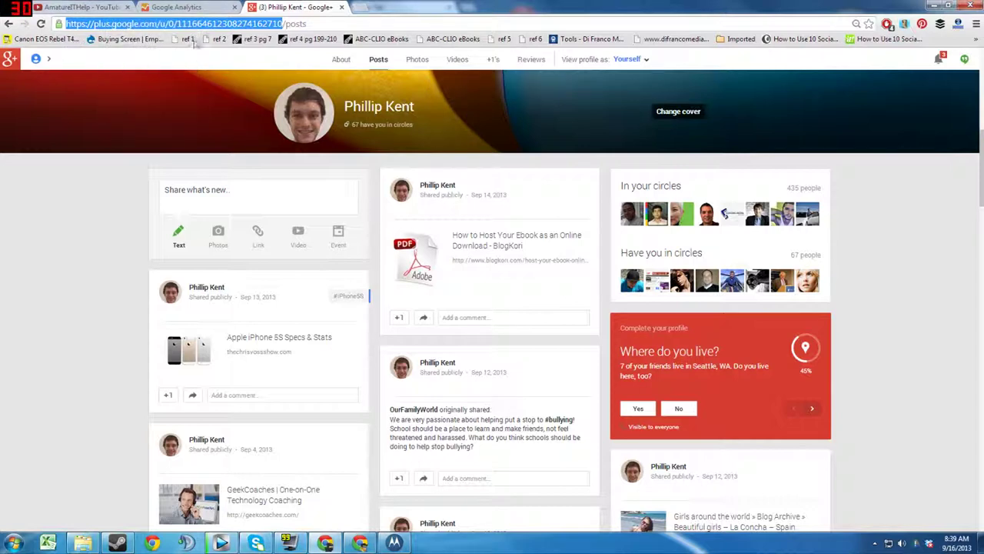
click(360, 543)
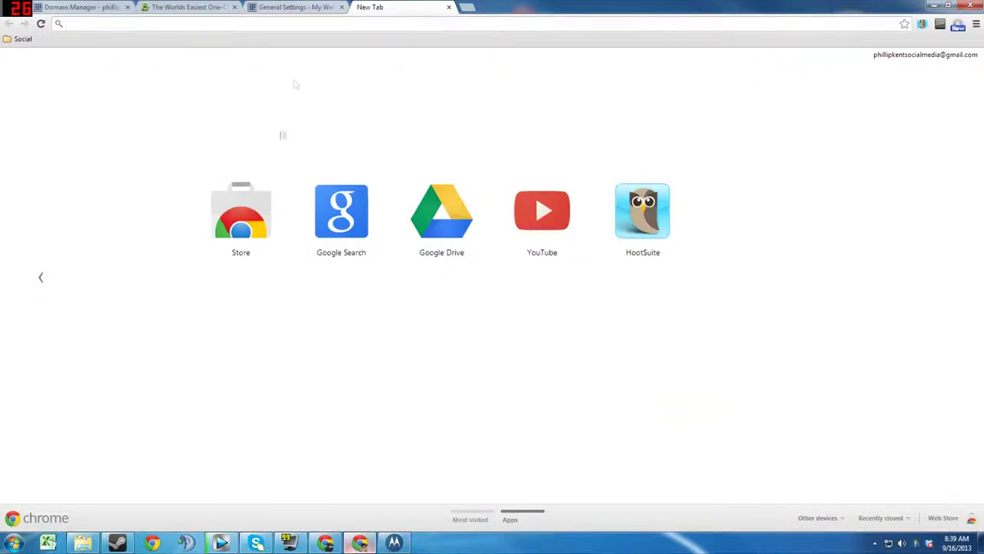
click(292, 7)
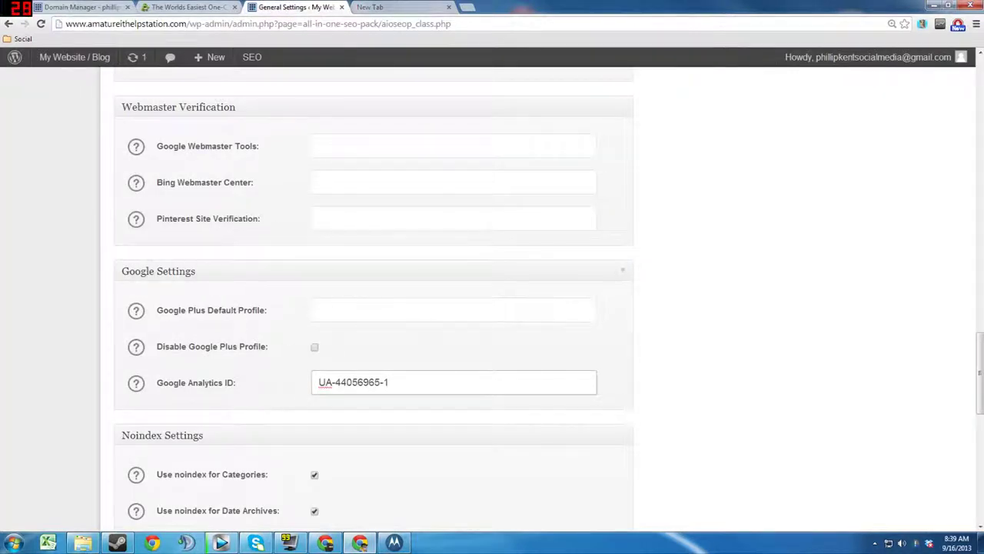
click(339, 312)
right_click(341, 313)
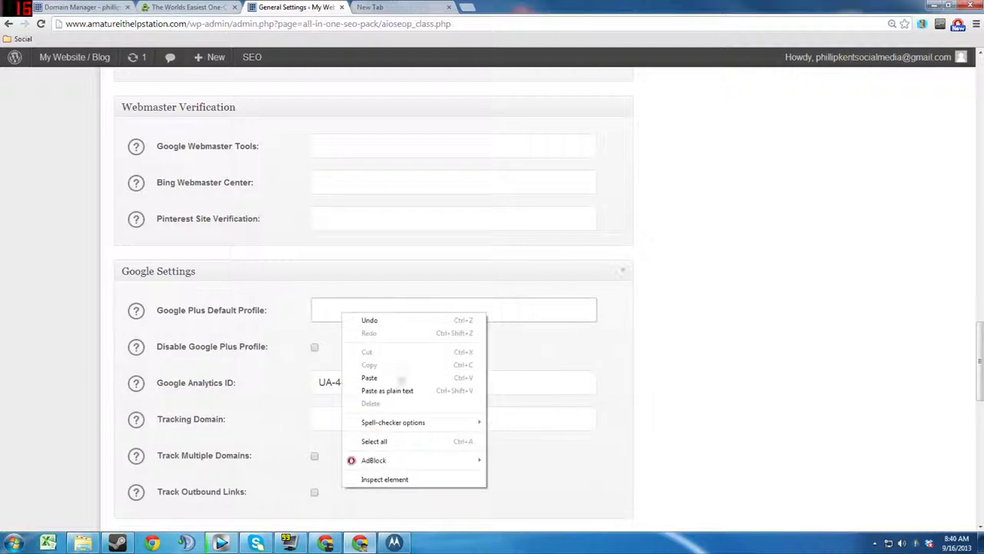
click(389, 378)
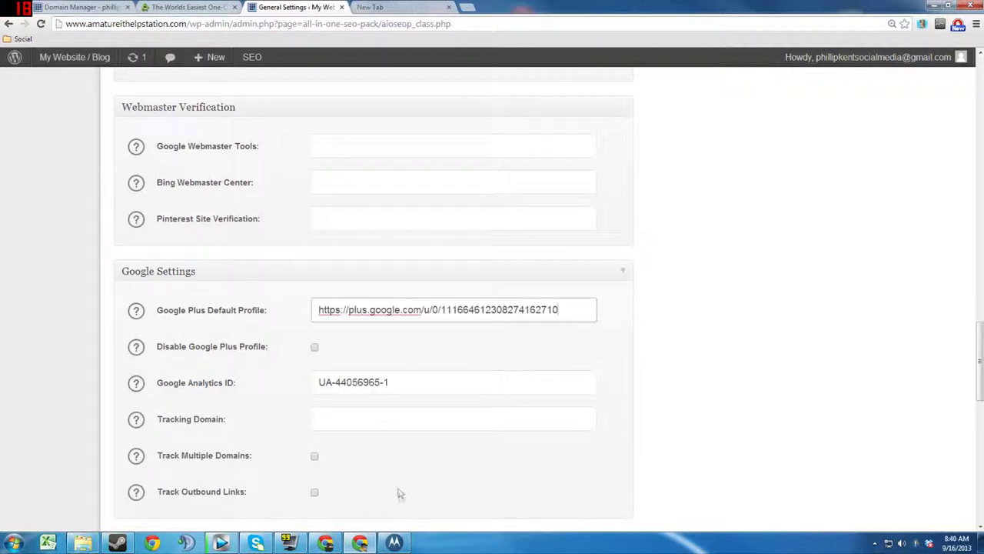
scroll(396, 486, down, 1)
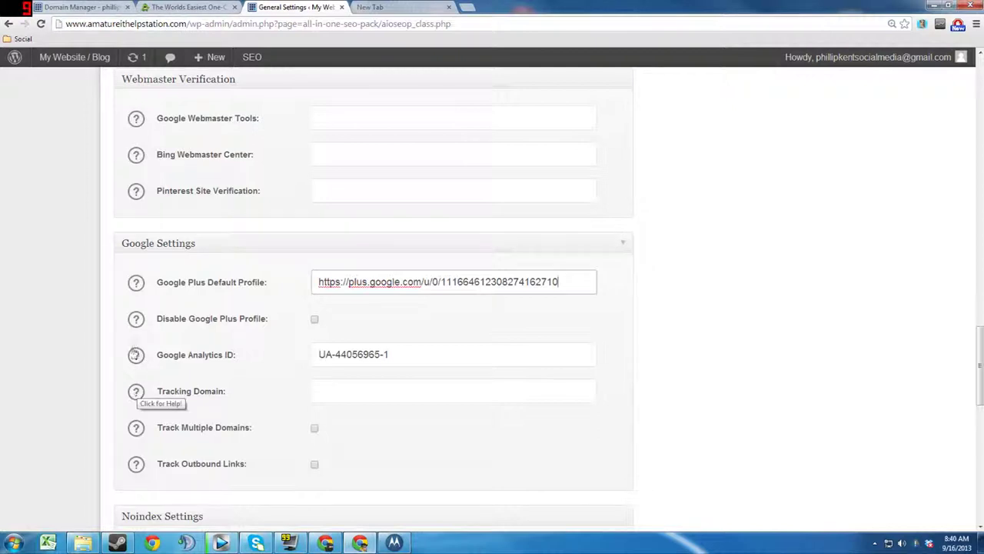
click(136, 393)
click(136, 394)
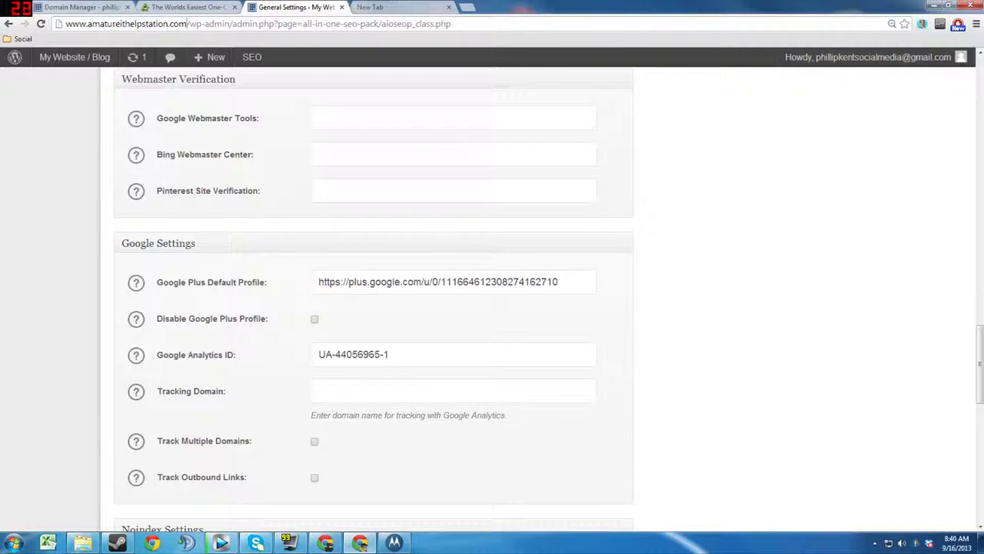
drag(187, 23, 66, 23)
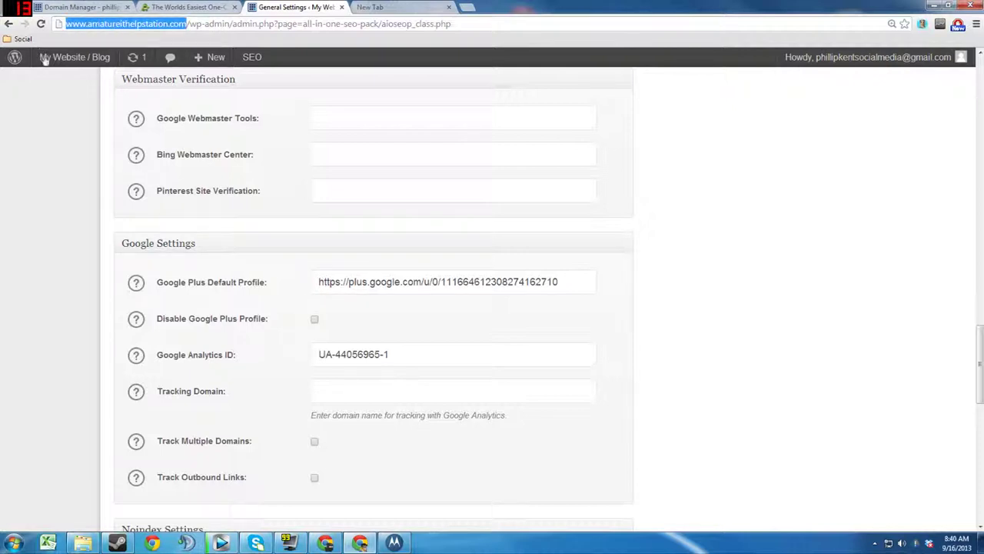
click(384, 390)
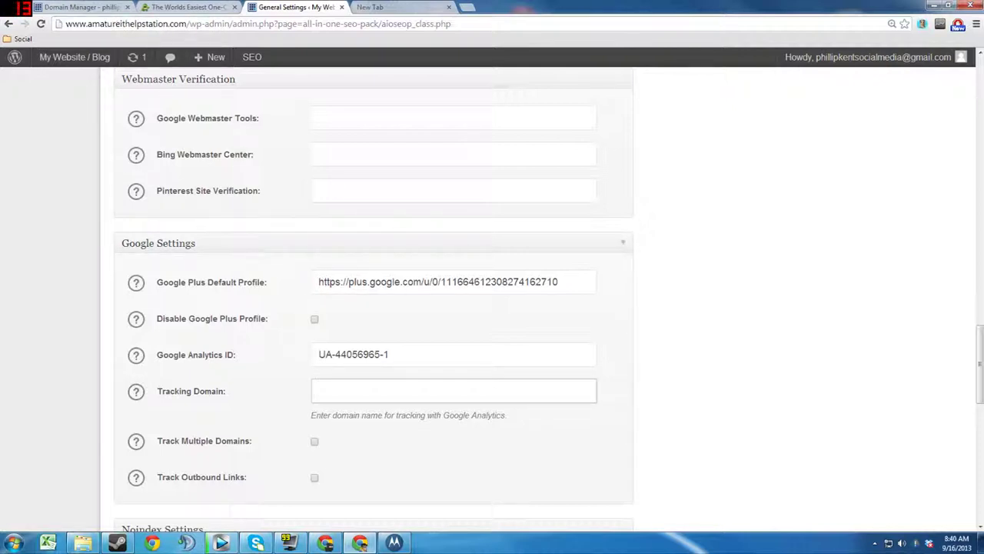
key(ctrl+v)
scroll(403, 413, down, 1)
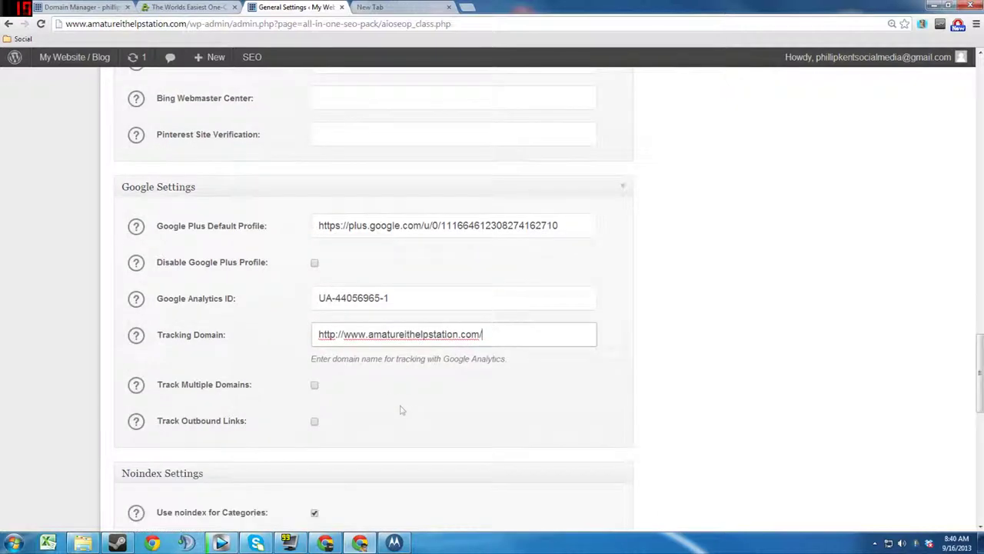
Review the plugin's display, webmaster verification, Google, noindex and advanced settings through to the end of the options page
scroll(388, 400, down, 3)
scroll(388, 400, up, 3)
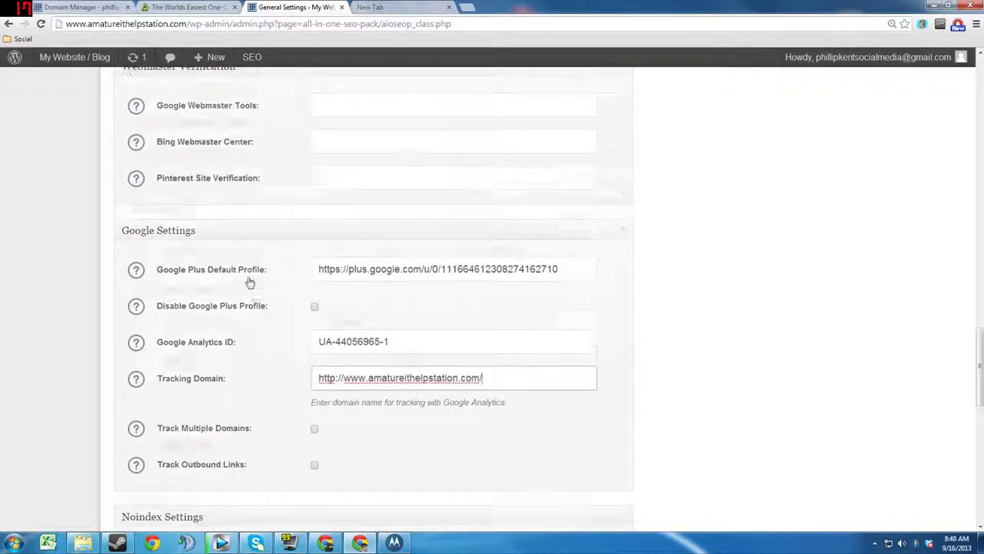
scroll(249, 281, up, 2)
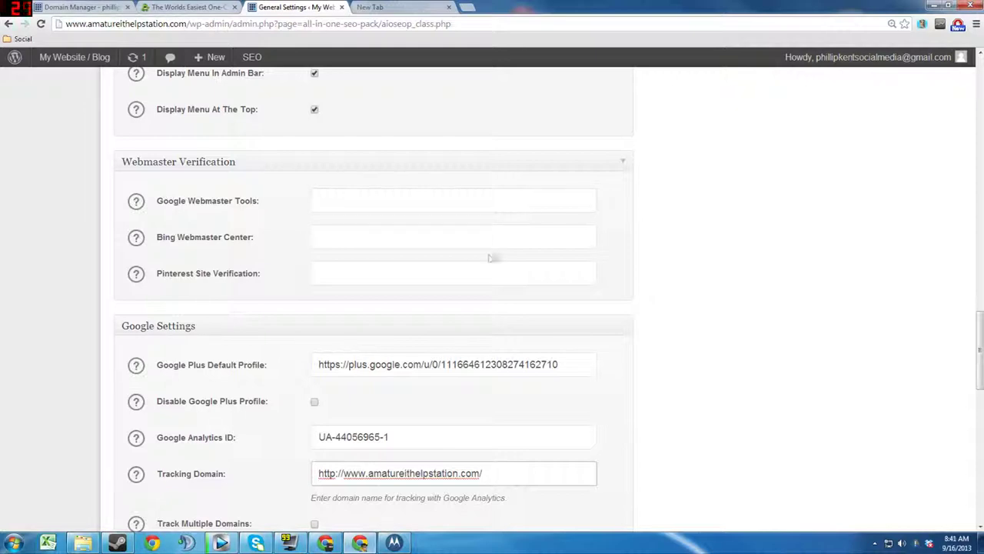
scroll(490, 275, up, 3)
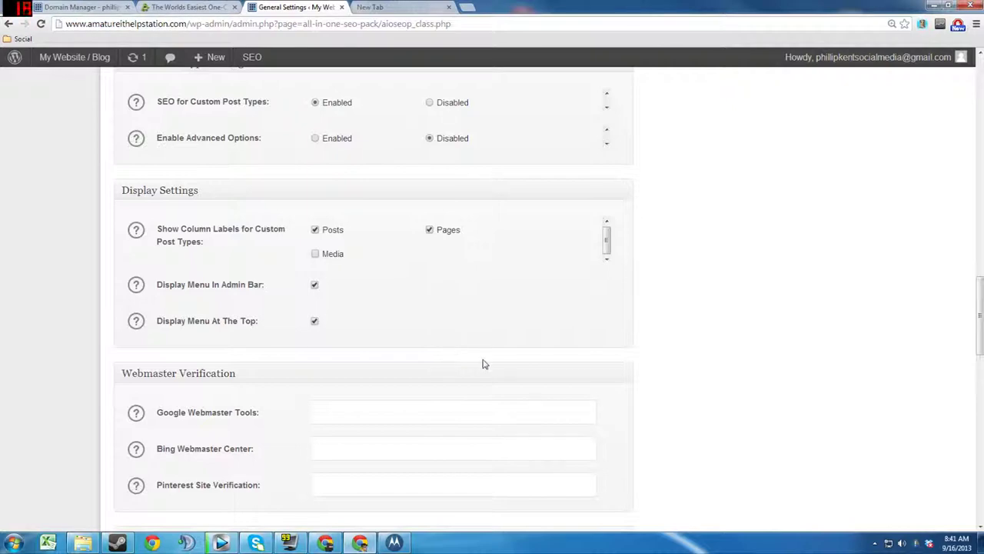
scroll(484, 364, down, 3)
scroll(484, 364, down, 2)
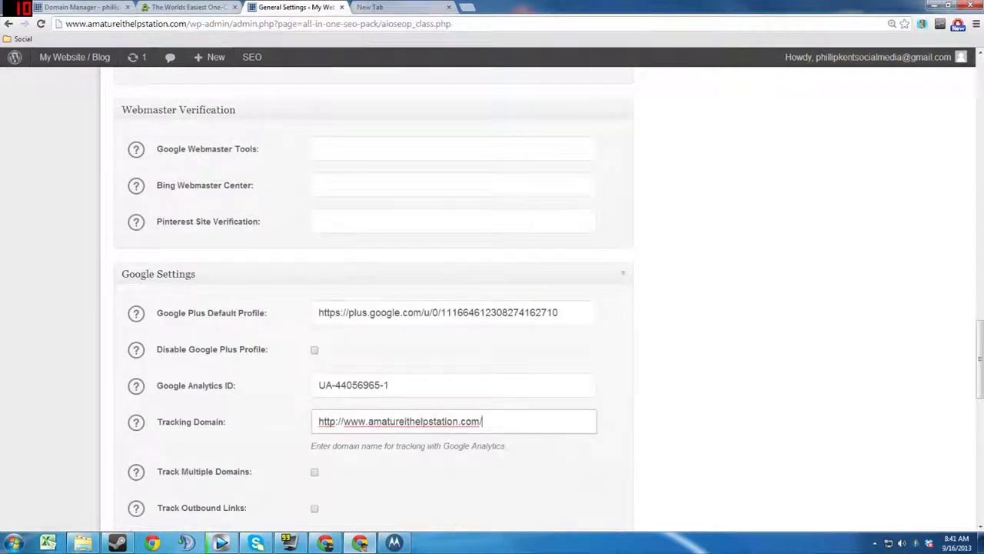
scroll(484, 364, down, 1)
scroll(484, 364, down, 8)
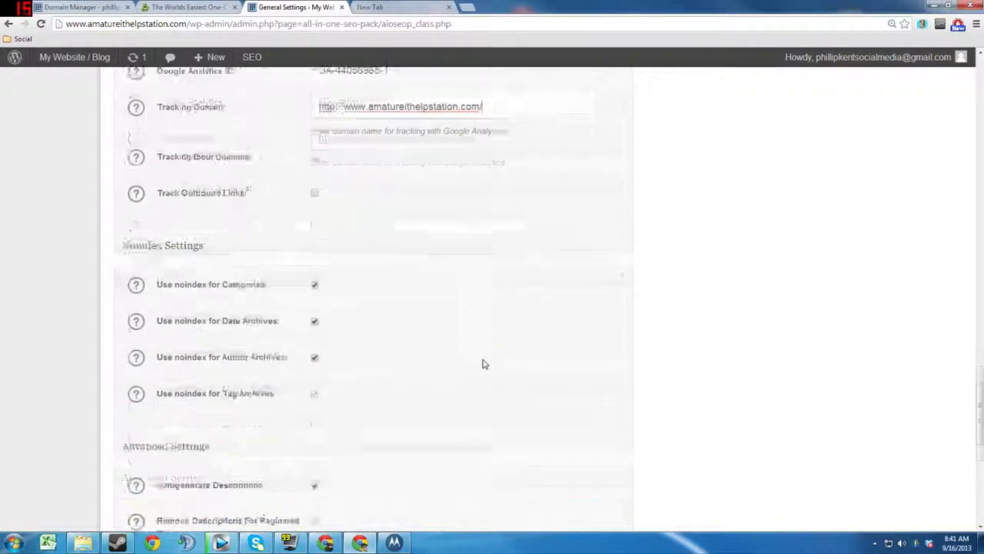
scroll(483, 364, down, 1)
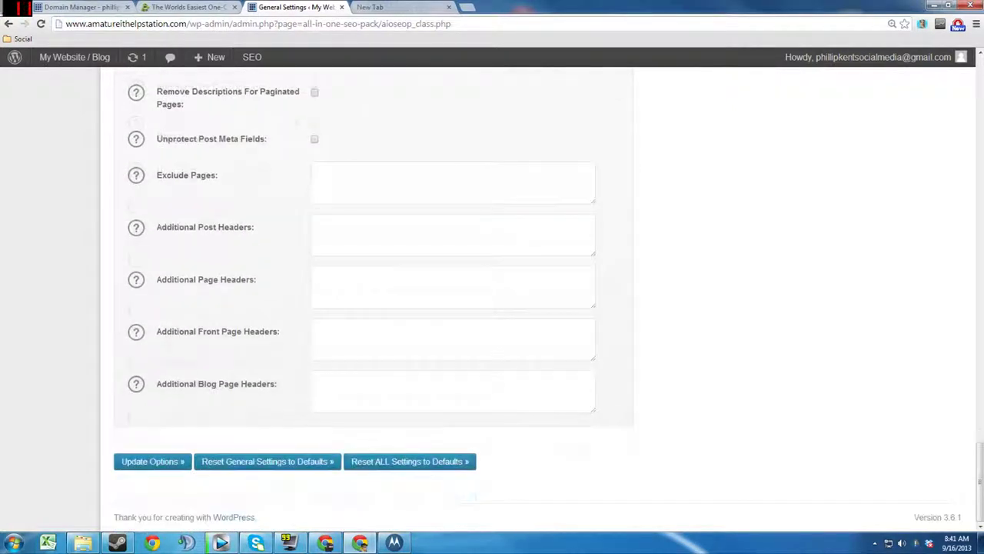